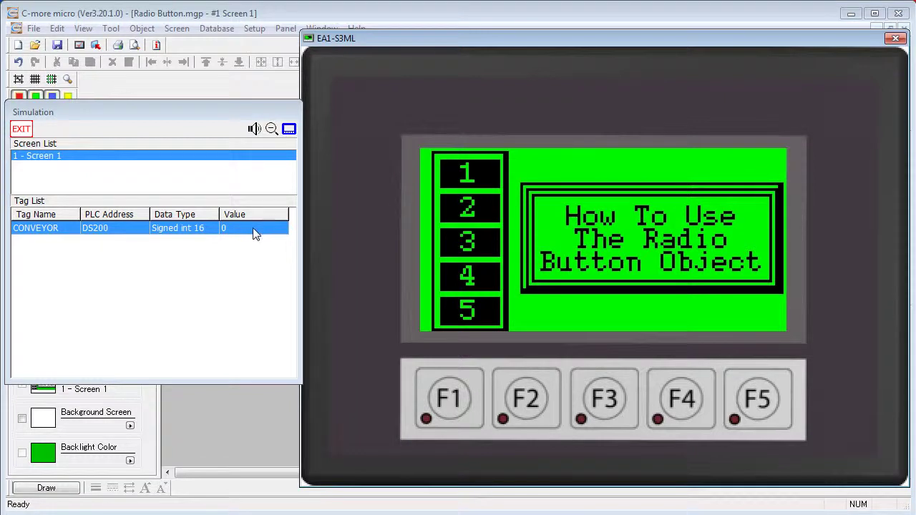
# Pick simulated buttons 1 through 5 in turn and watch the CONVEYOR value change (1, 2, 4, 8…)
pyautogui.click(466, 179)
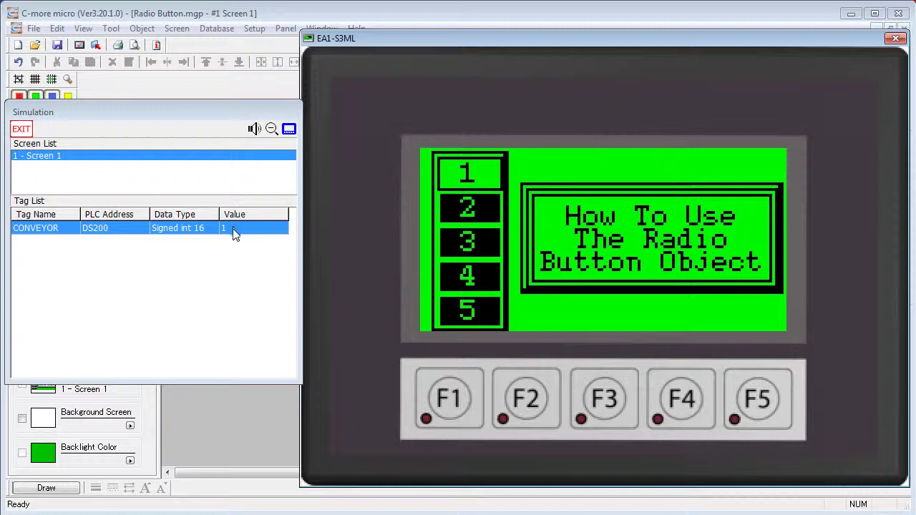
pyautogui.click(461, 206)
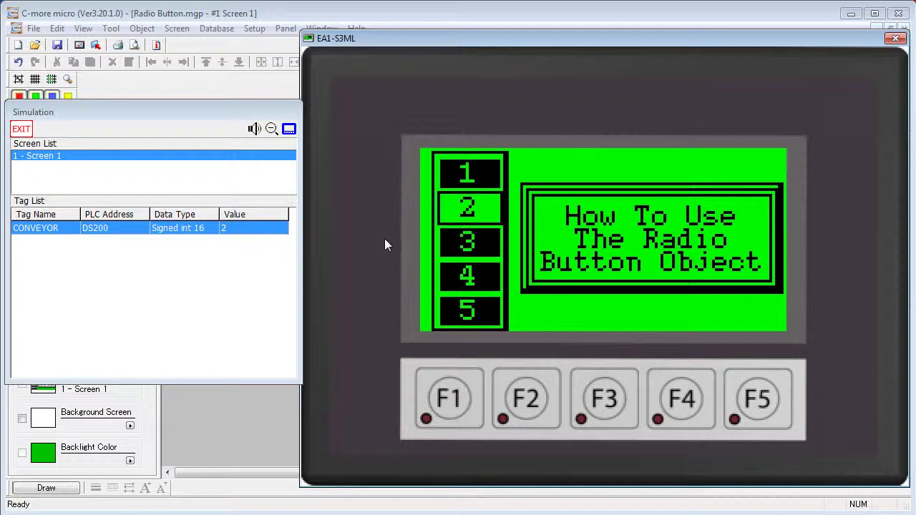
pyautogui.click(462, 242)
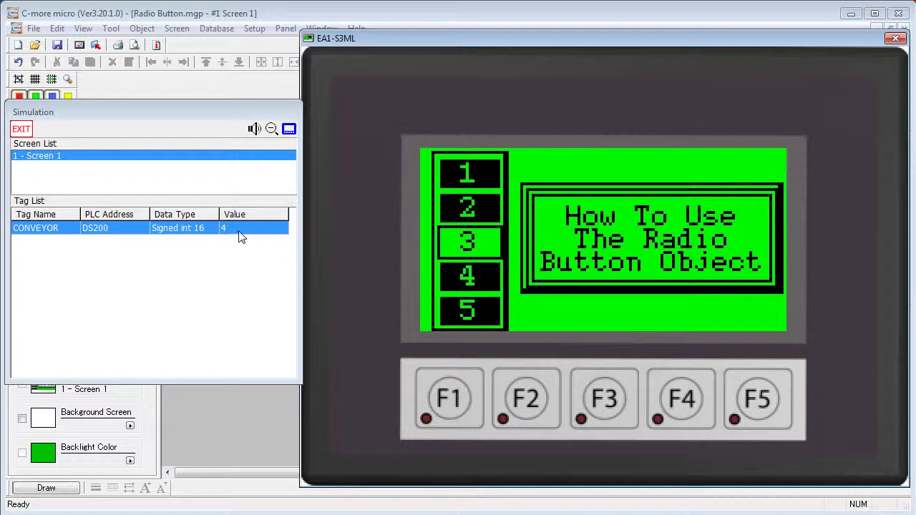
pyautogui.click(466, 283)
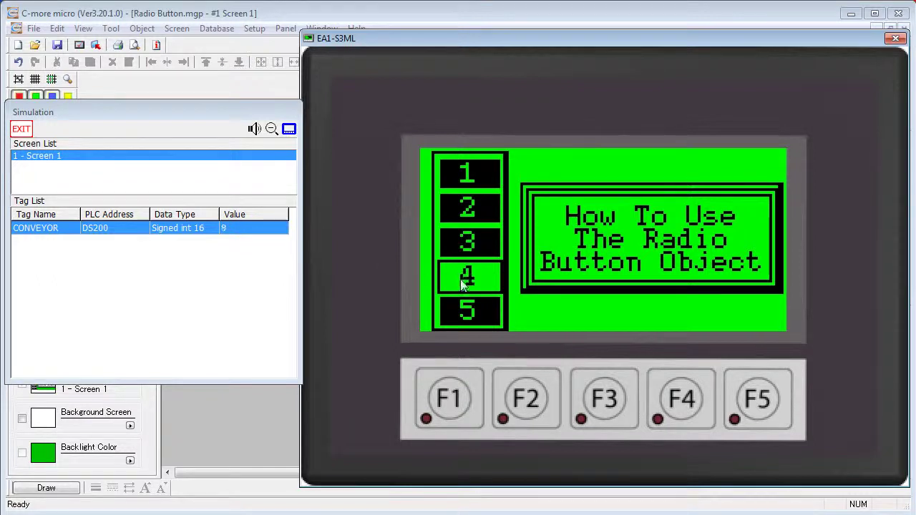
pyautogui.click(494, 323)
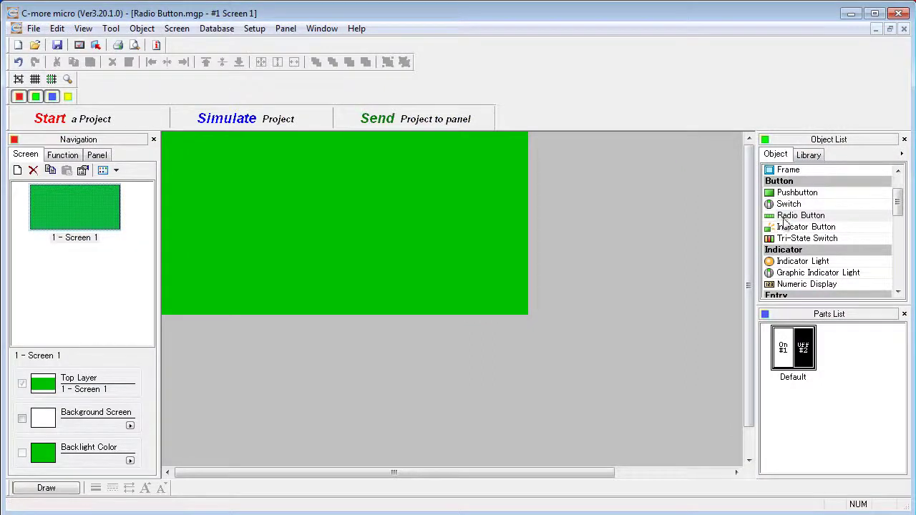
# Place a Radio Button object with 5 buttons, tied to the CONVEYOR tag
pyautogui.click(179, 150)
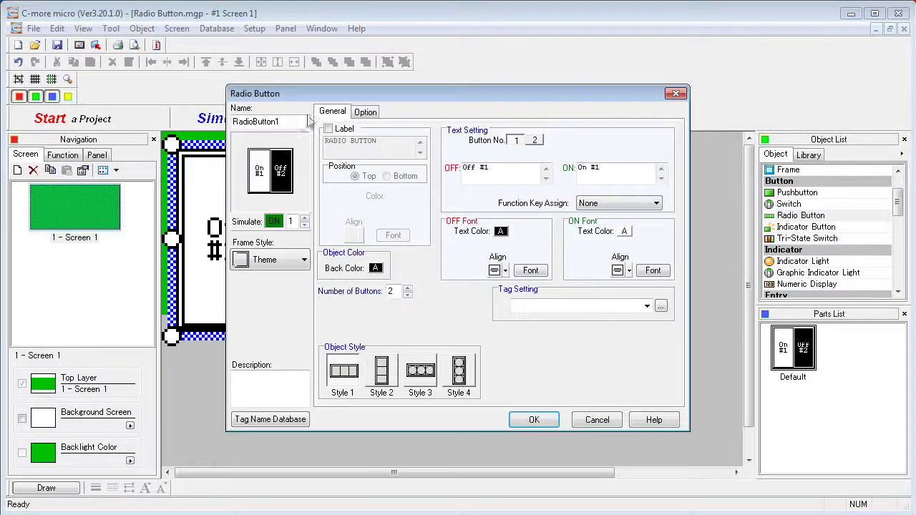
pyautogui.moveTo(293, 96); pyautogui.dragTo(444, 134)
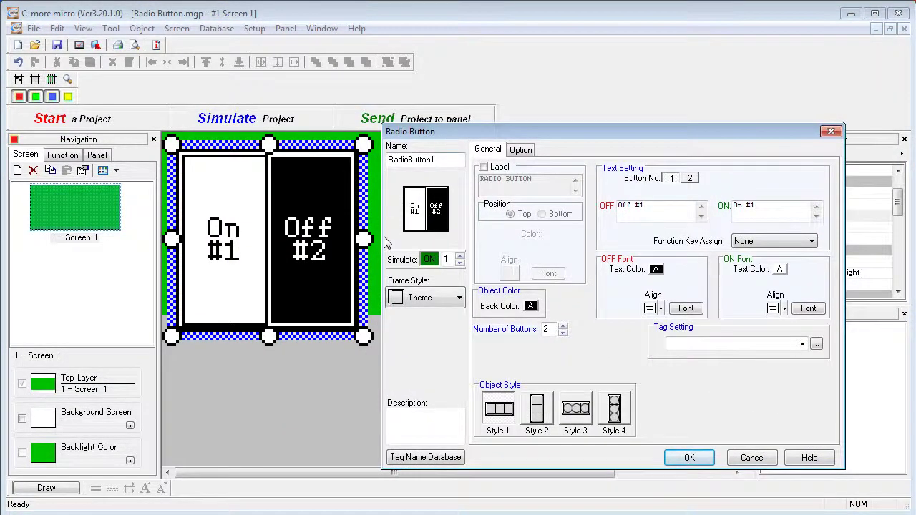
pyautogui.moveTo(553, 330); pyautogui.dragTo(538, 328)
pyautogui.write('5')
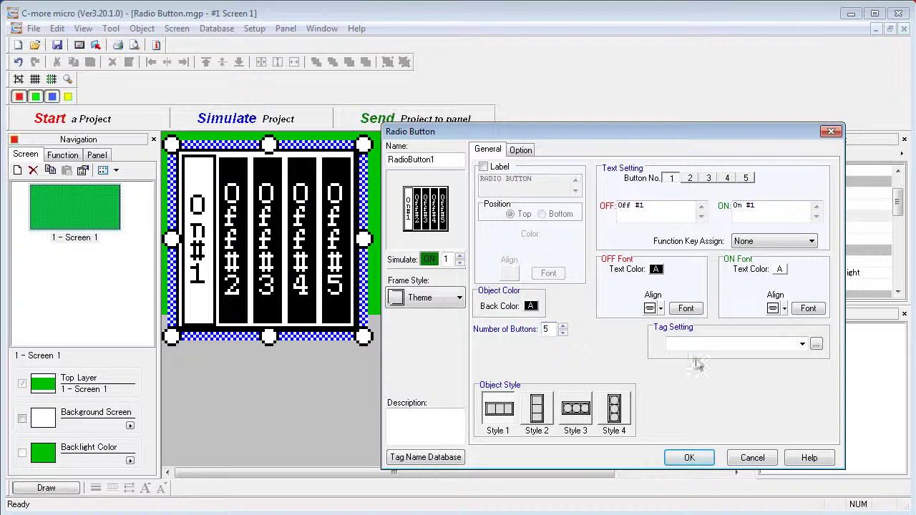
pyautogui.click(803, 345)
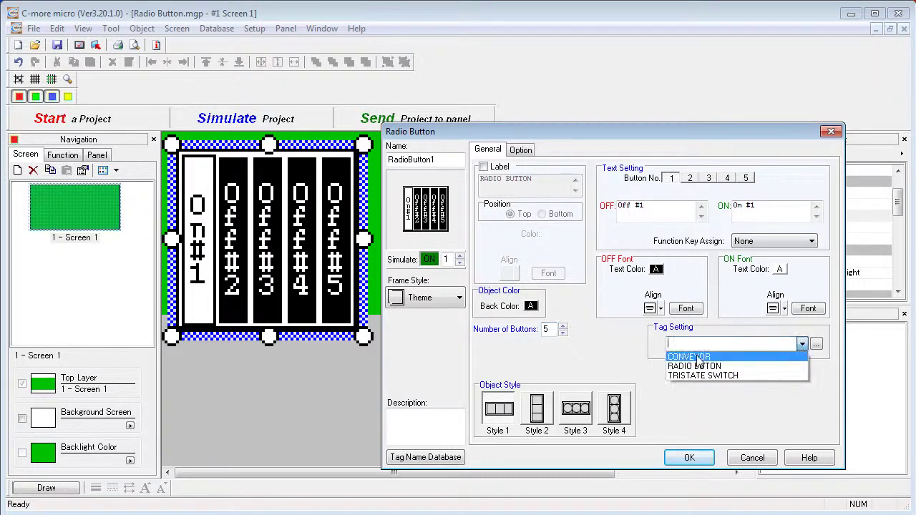
pyautogui.click(701, 358)
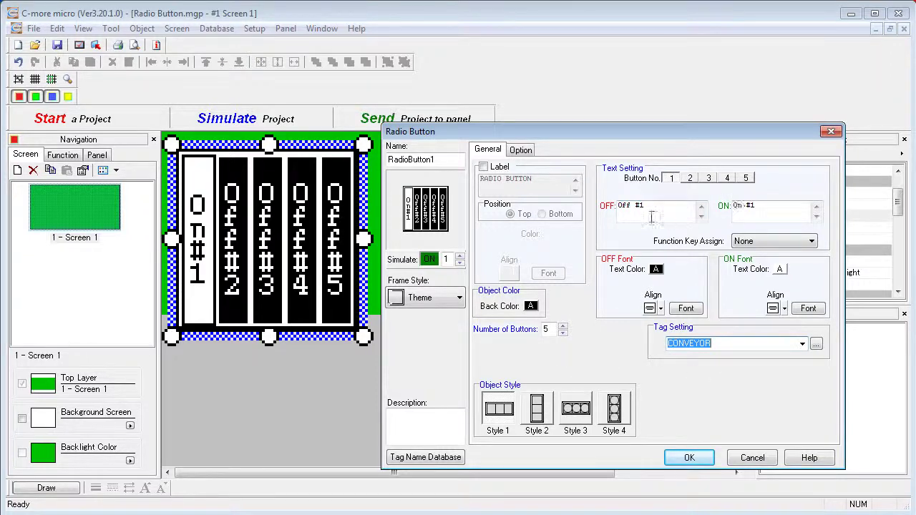
# Set the OFF and ON text of buttons 1 and 2 to '1' and '2'
pyautogui.click(746, 179)
pyautogui.click(672, 179)
pyautogui.moveTo(686, 206); pyautogui.dragTo(608, 218)
pyautogui.write('1')
pyautogui.moveTo(769, 207); pyautogui.dragTo(727, 208)
pyautogui.write('1')
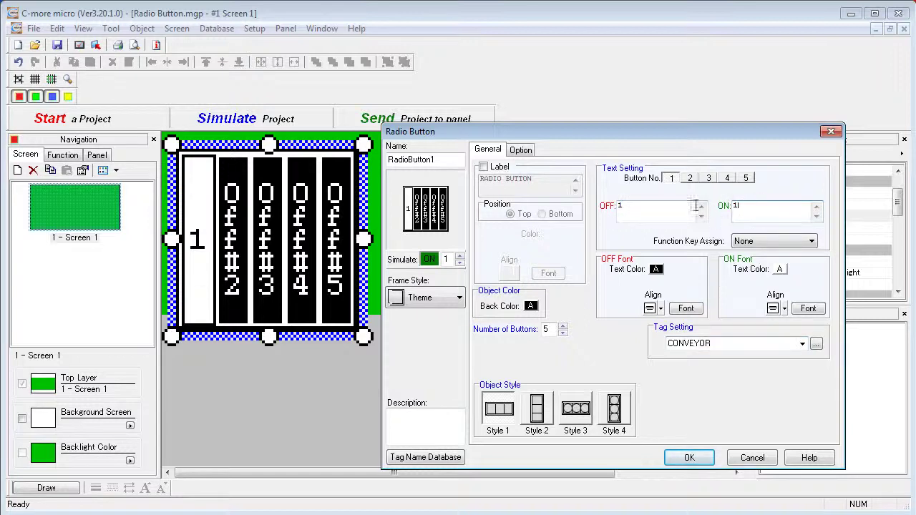
pyautogui.click(691, 178)
pyautogui.moveTo(647, 207); pyautogui.dragTo(614, 209)
pyautogui.write('2')
pyautogui.moveTo(760, 206); pyautogui.dragTo(727, 202)
pyautogui.write('2')
# Set the OFF and ON text of buttons 3, 4 and 5 to '3', '4' and '5'
pyautogui.click(709, 178)
pyautogui.moveTo(655, 206); pyautogui.dragTo(602, 221)
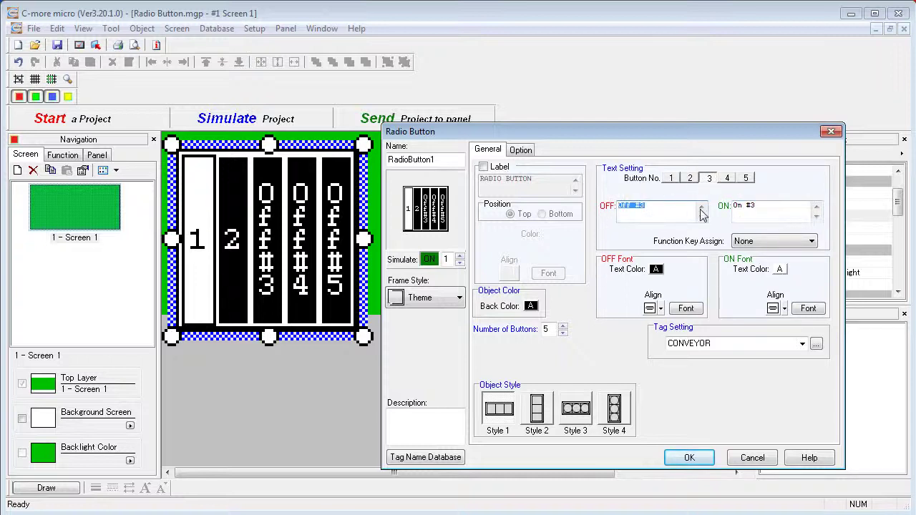
pyautogui.write('3')
pyautogui.moveTo(761, 206); pyautogui.dragTo(728, 204)
pyautogui.write('3')
pyautogui.click(727, 179)
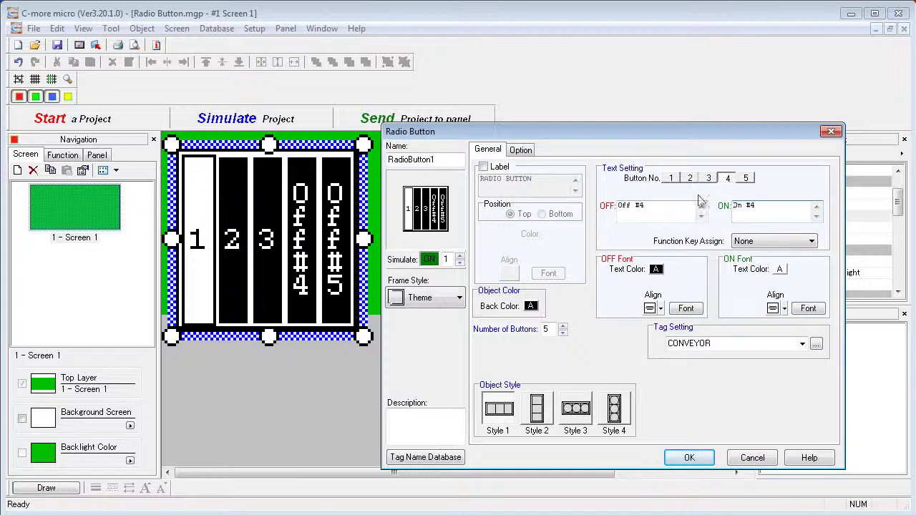
pyautogui.moveTo(647, 206); pyautogui.dragTo(605, 207)
pyautogui.write('4')
pyautogui.moveTo(757, 206); pyautogui.dragTo(727, 206)
pyautogui.write('4')
pyautogui.click(746, 178)
pyautogui.moveTo(667, 209); pyautogui.dragTo(601, 208)
pyautogui.write('5')
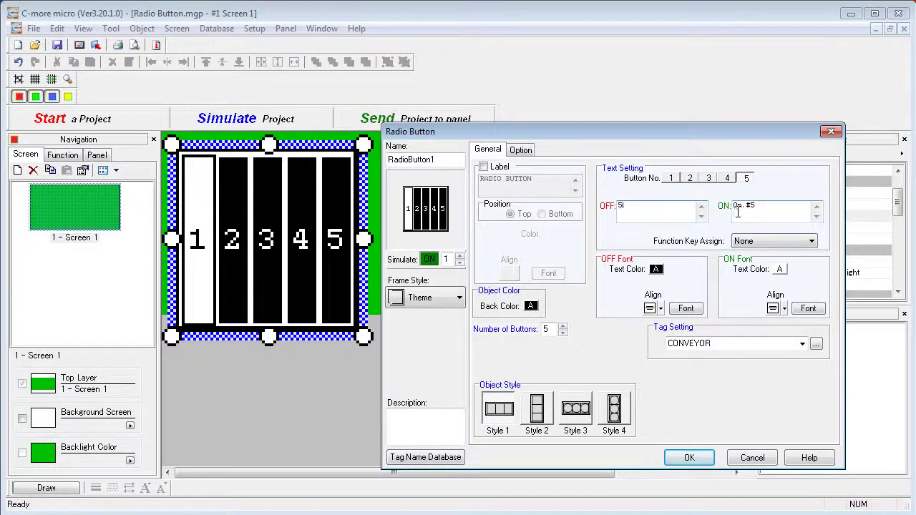
pyautogui.moveTo(770, 205); pyautogui.dragTo(724, 207)
pyautogui.write('5')
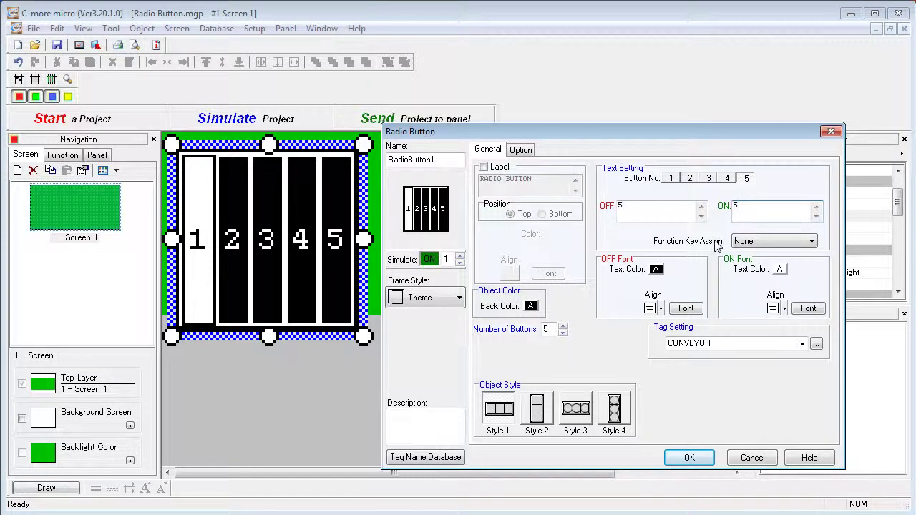
# Choose vertical Object Style 2, preview button 4 as ON, and apply the radio button settings
pyautogui.click(538, 411)
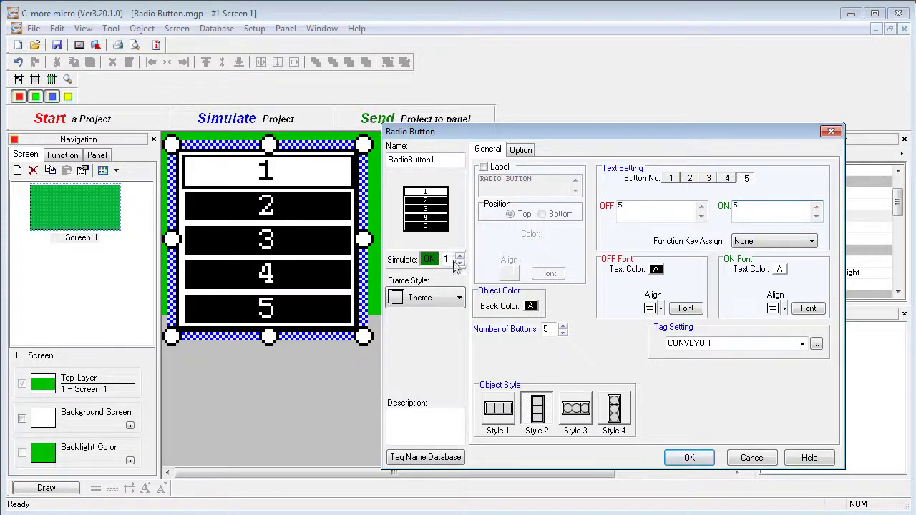
pyautogui.click(429, 259)
pyautogui.click(429, 260)
pyautogui.click(460, 263)
pyautogui.click(460, 263)
pyautogui.click(429, 260)
pyautogui.click(429, 261)
pyautogui.click(429, 260)
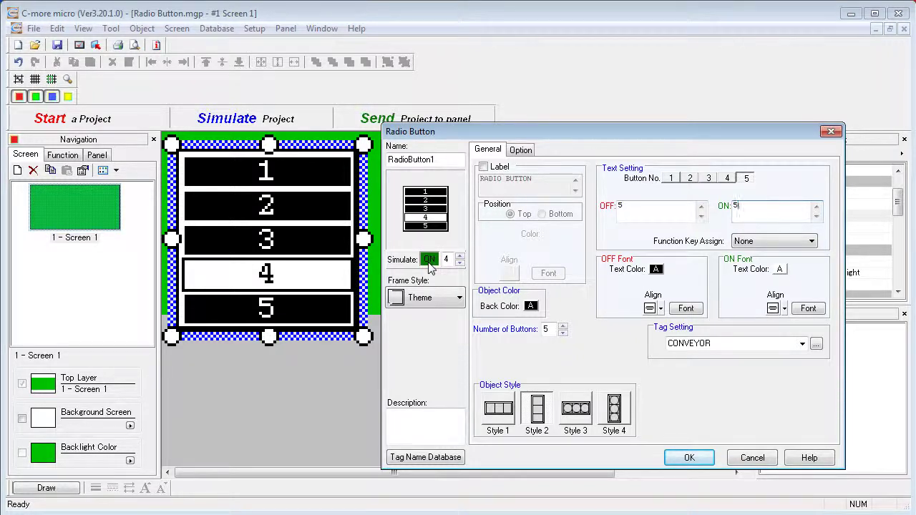
pyautogui.click(689, 459)
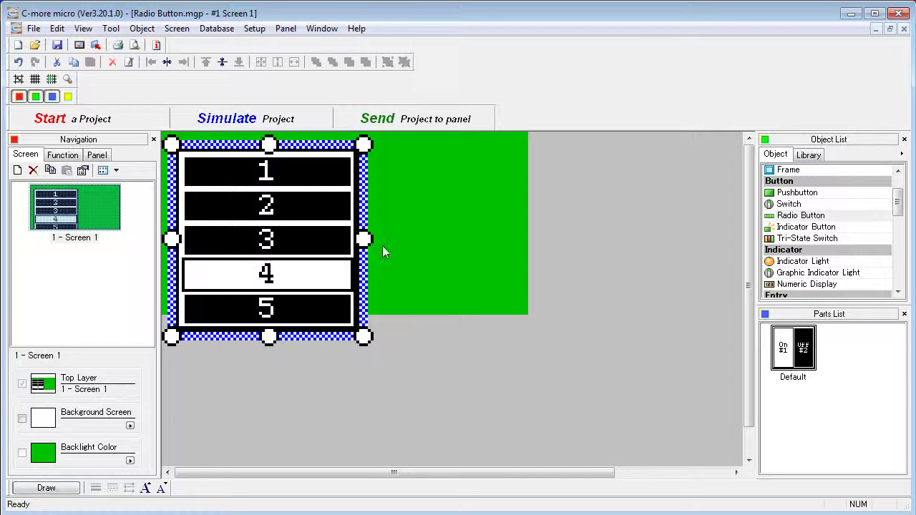
# Narrow the radio button object to a slim column and save the project for simulation
pyautogui.moveTo(363, 239); pyautogui.dragTo(214, 229)
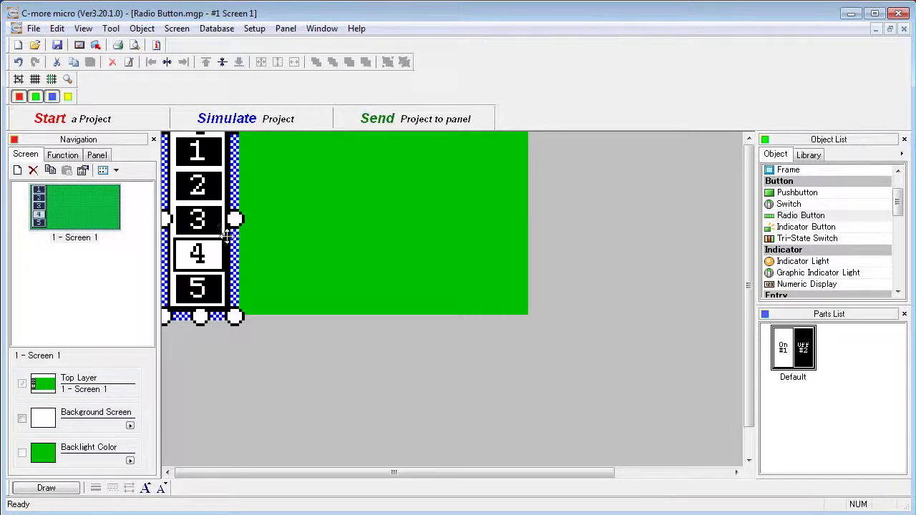
pyautogui.click(276, 120)
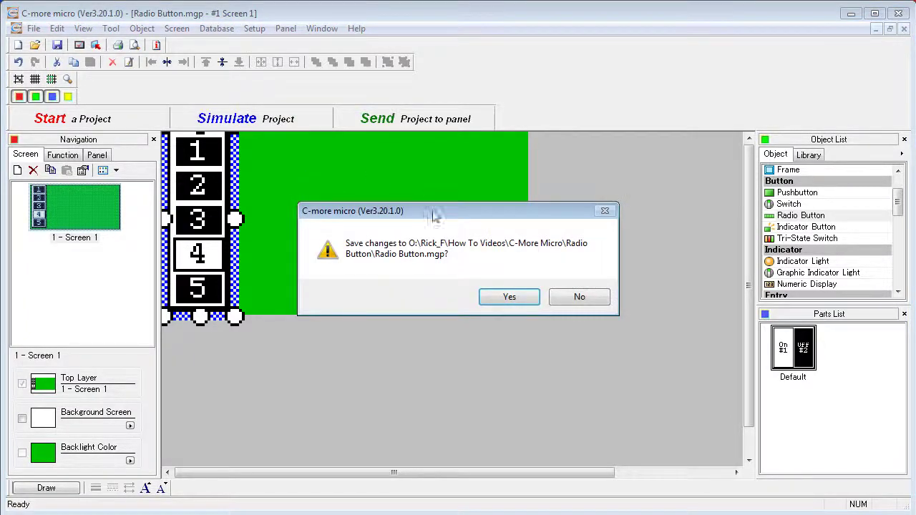
pyautogui.click(501, 295)
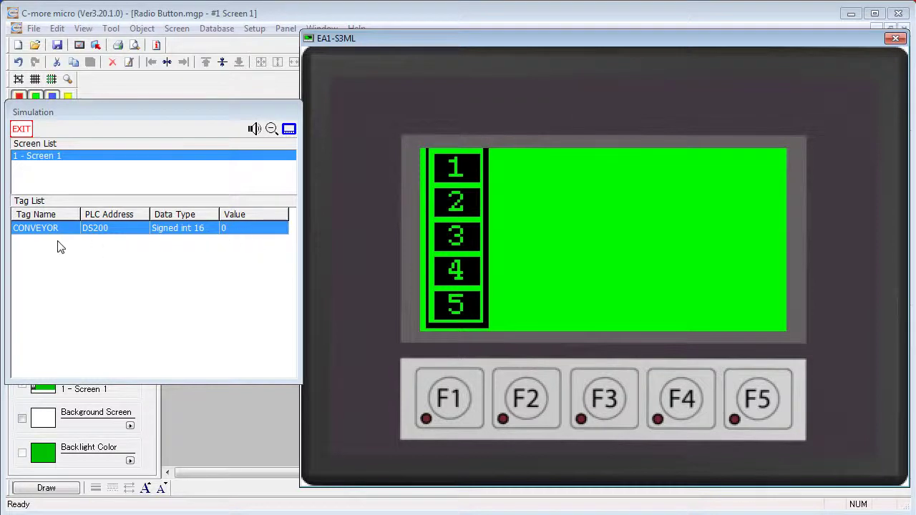
# Select simulated buttons 1, 5 and 3, leaving CONVEYOR at 4, then exit the simulator
pyautogui.click(456, 169)
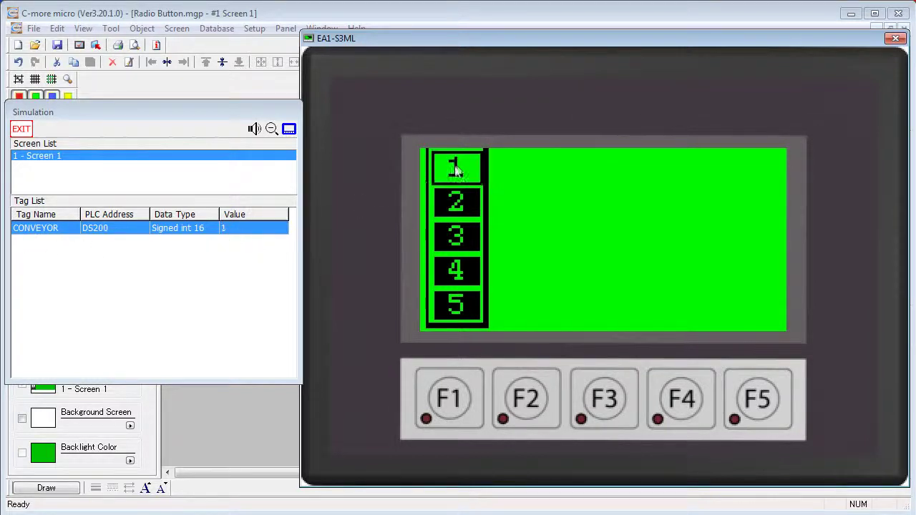
pyautogui.click(436, 308)
pyautogui.click(448, 245)
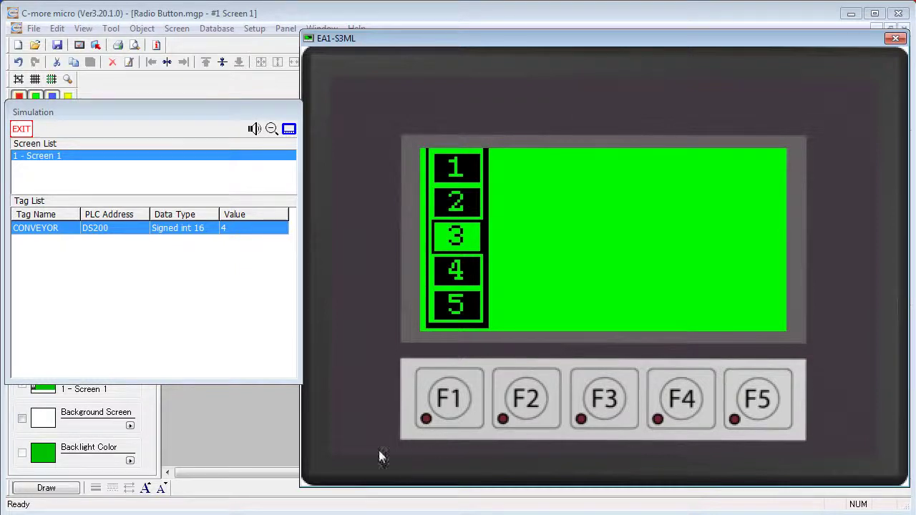
pyautogui.press('Escape')
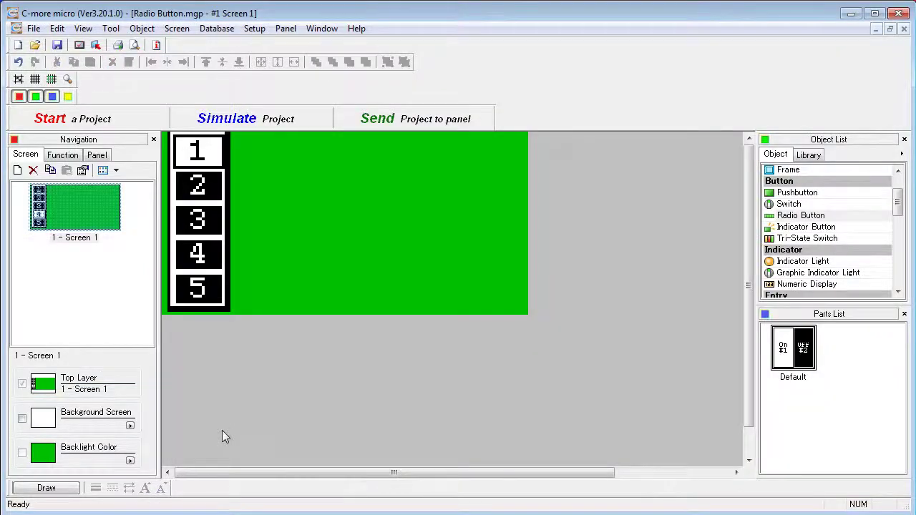
# In the radio button properties, assign function keys F1, F2 and F3 to buttons 1–3
pyautogui.doubleClick(191, 225)
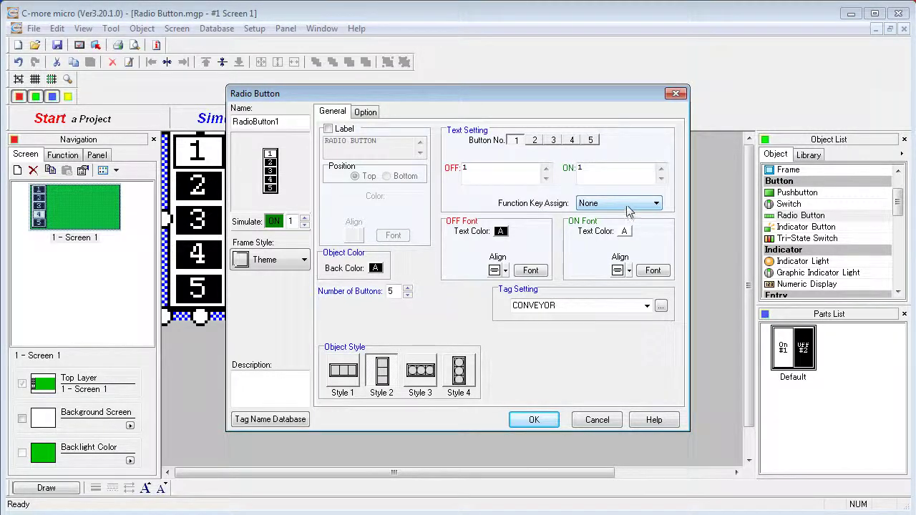
pyautogui.click(657, 203)
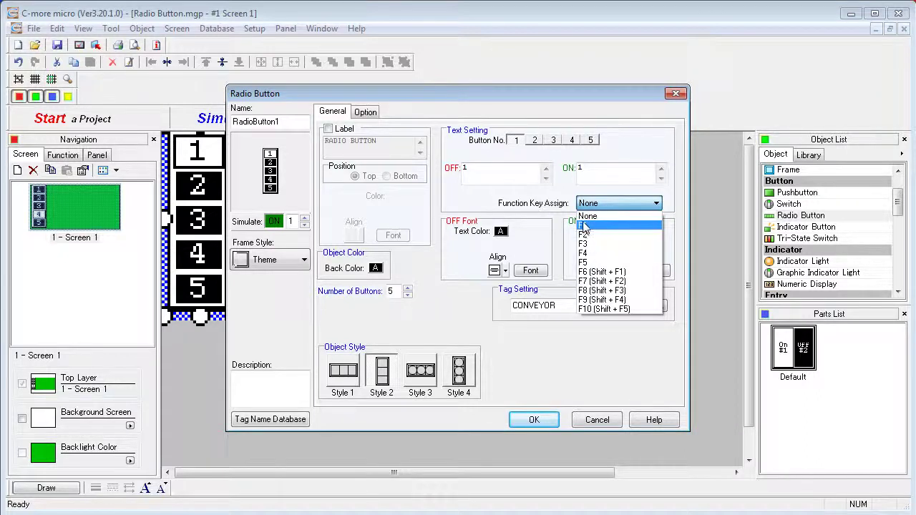
pyautogui.click(601, 226)
pyautogui.click(535, 139)
pyautogui.click(655, 204)
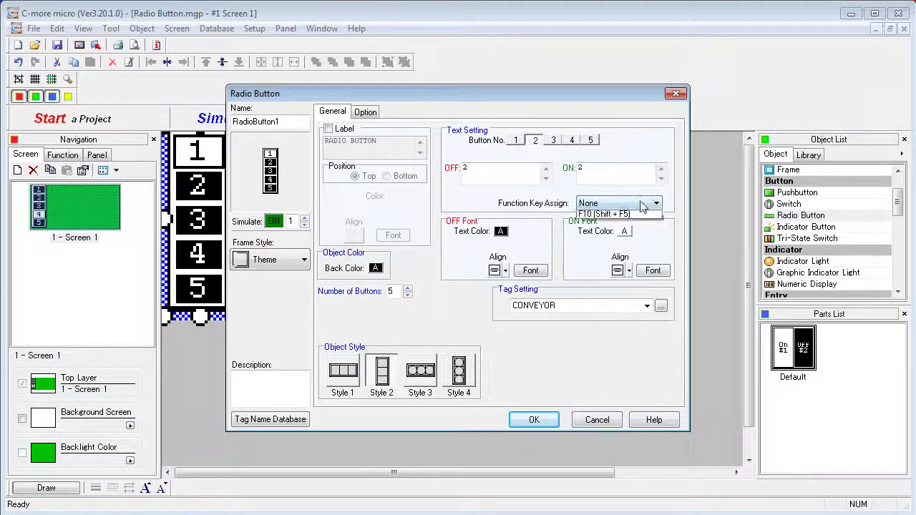
pyautogui.click(588, 225)
pyautogui.click(553, 139)
pyautogui.click(655, 203)
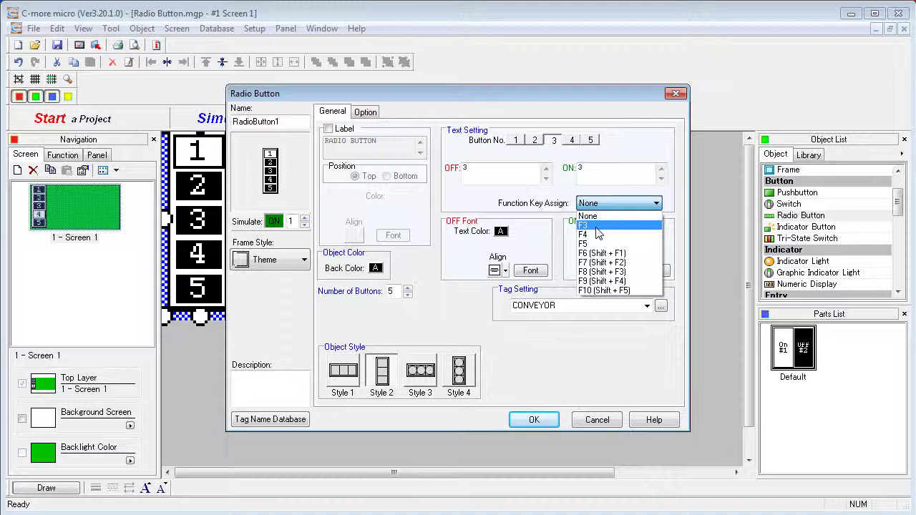
pyautogui.click(596, 227)
# Assign F4 and F5 to buttons 4 and 5, apply, and start simulating the project
pyautogui.click(573, 141)
pyautogui.click(601, 205)
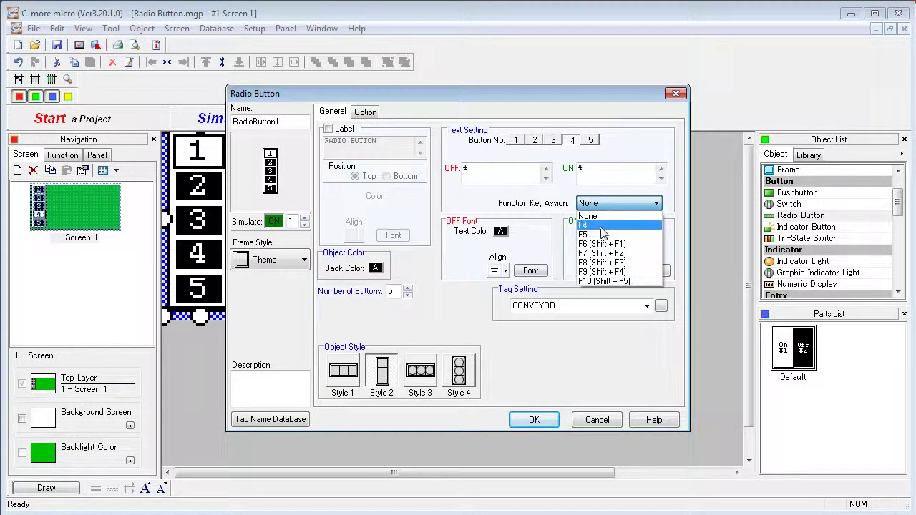
pyautogui.click(601, 228)
pyautogui.click(592, 140)
pyautogui.click(595, 203)
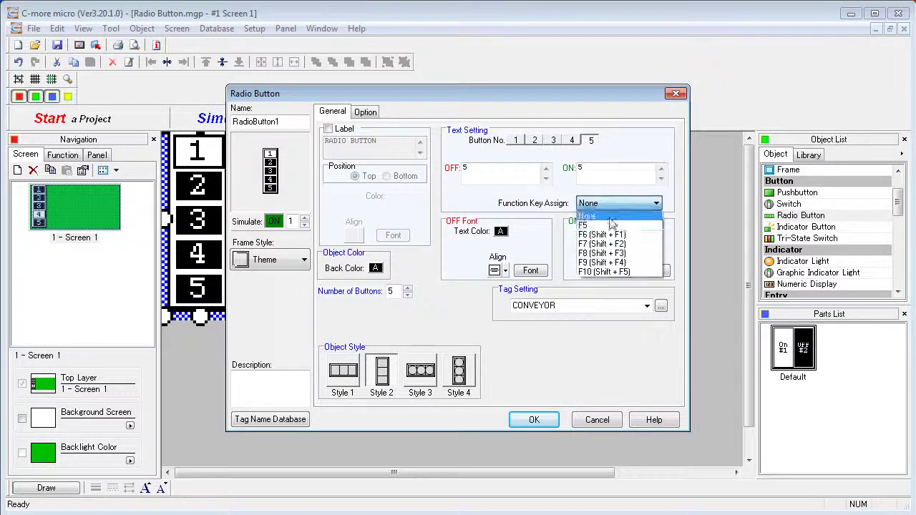
pyautogui.click(593, 242)
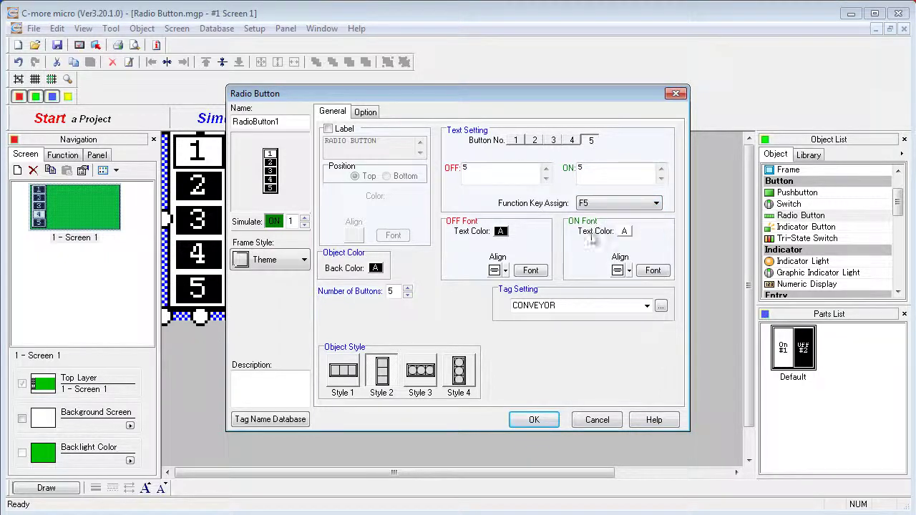
pyautogui.click(533, 420)
pyautogui.click(246, 122)
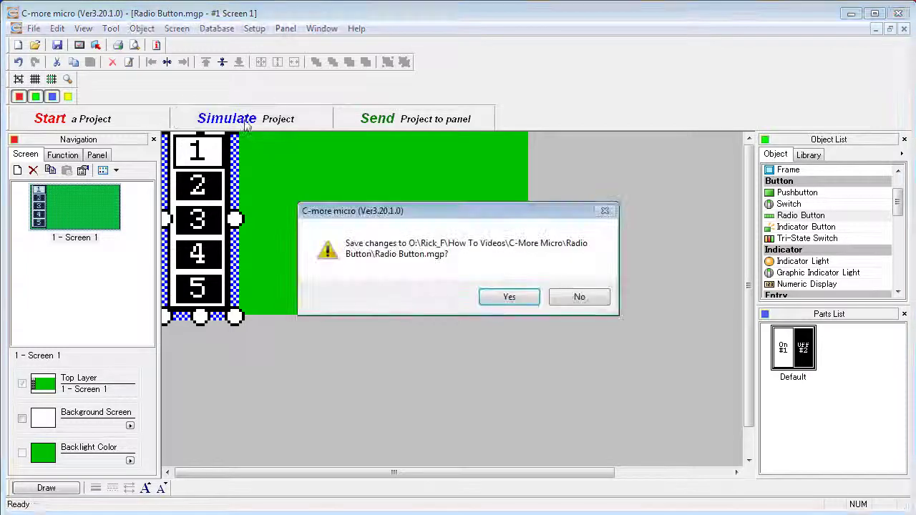
# Save and compile the project, then select simulated buttons 1, 2 and 3, leaving CONVEYOR at 4
pyautogui.click(521, 296)
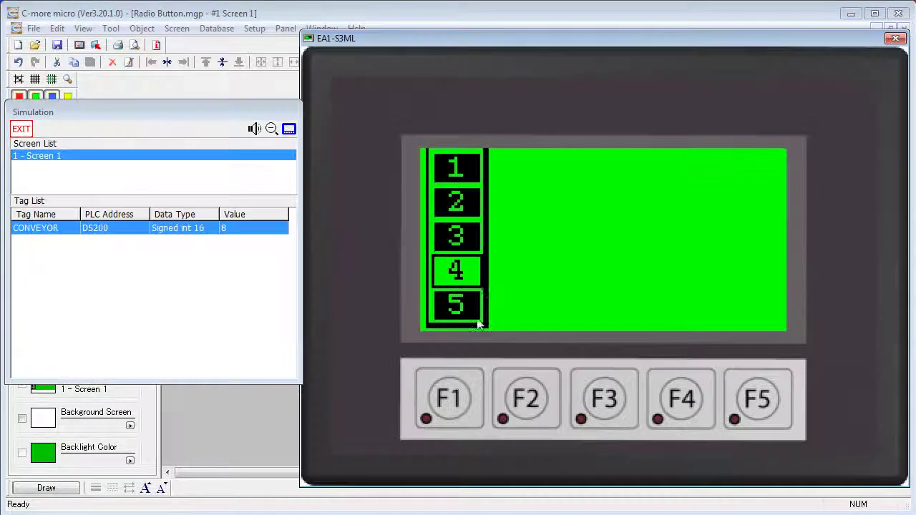
pyautogui.click(454, 166)
pyautogui.click(472, 192)
pyautogui.click(459, 238)
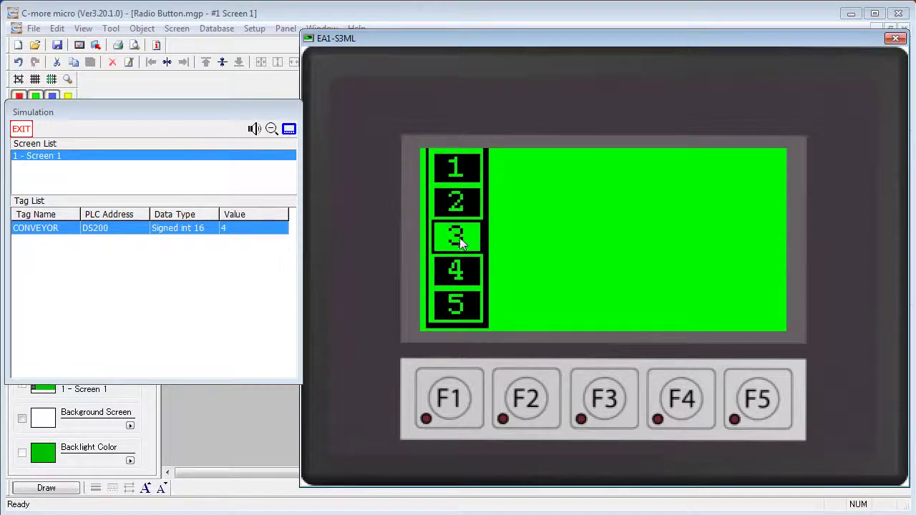